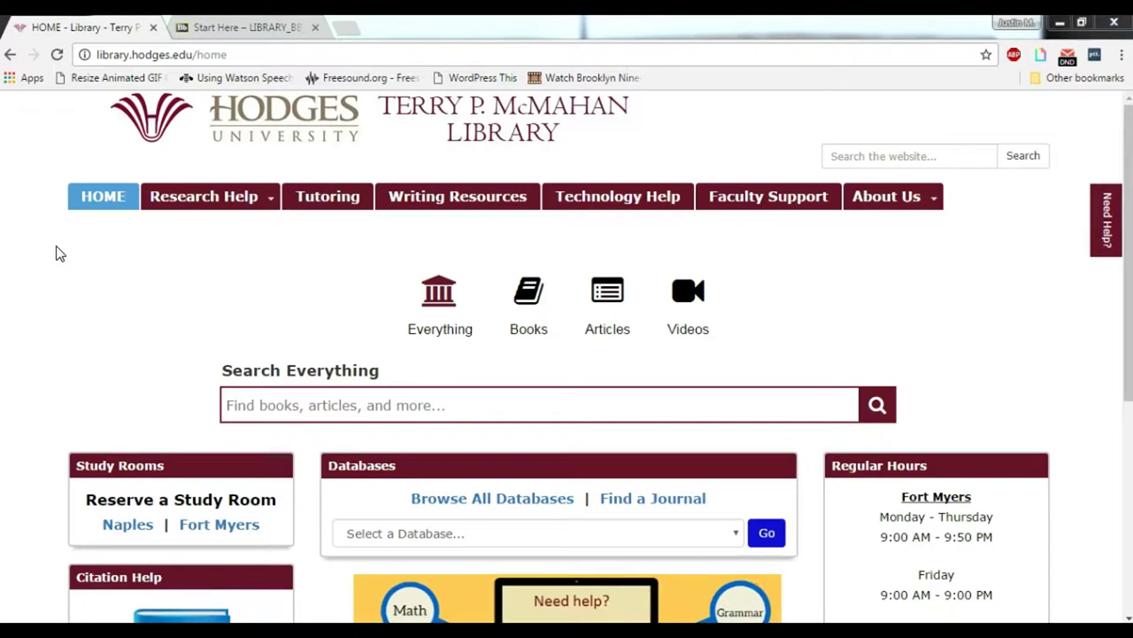
# Step: Reach The Endocrine System in Films on Demand through the library's Films & Videos page
pyautogui.moveTo(222, 203)
pyautogui.click(223, 270)
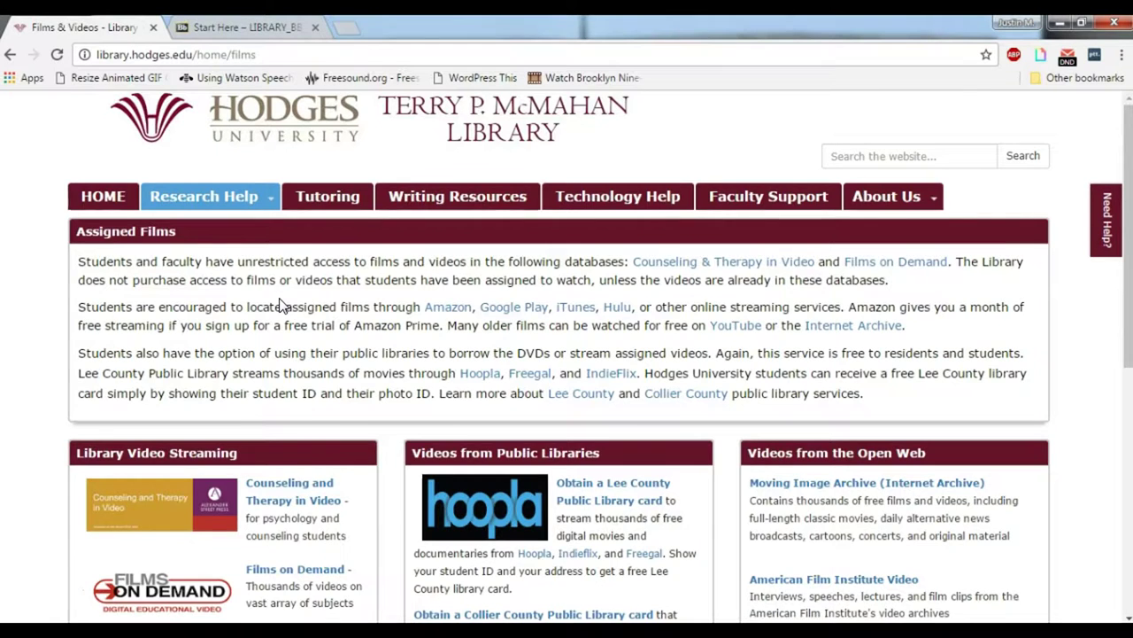
pyautogui.scroll(-2, 279, 337)
pyautogui.click(183, 423)
pyautogui.click(257, 399)
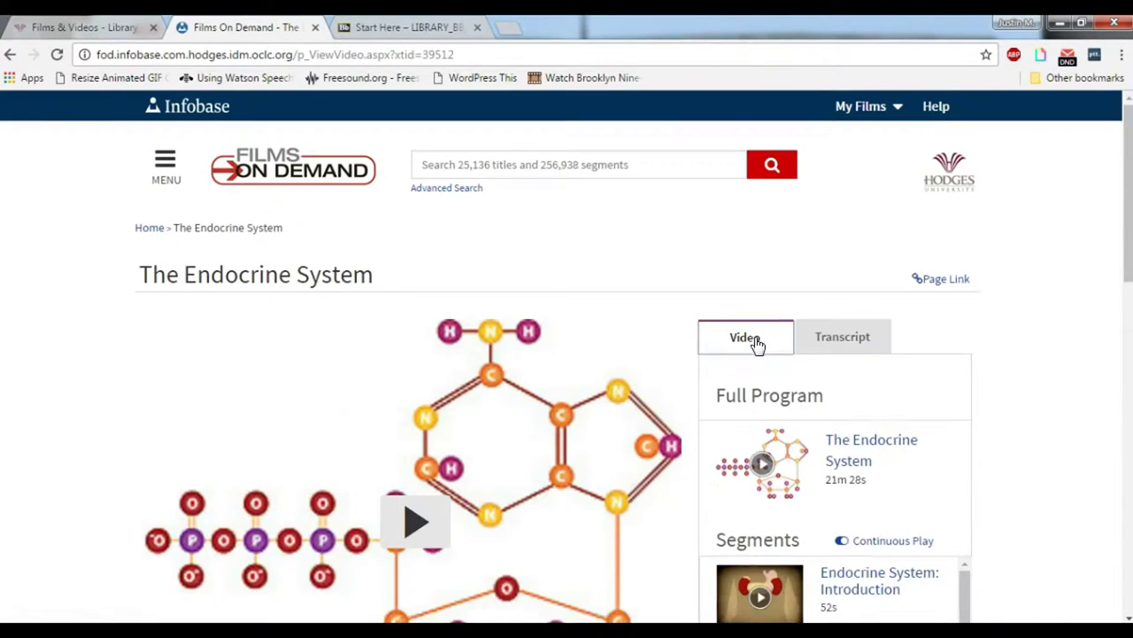
# Step: Display The Endocrine System transcript beside the 21:28 video player
pyautogui.scroll(-1, 570, 316)
pyautogui.click(832, 255)
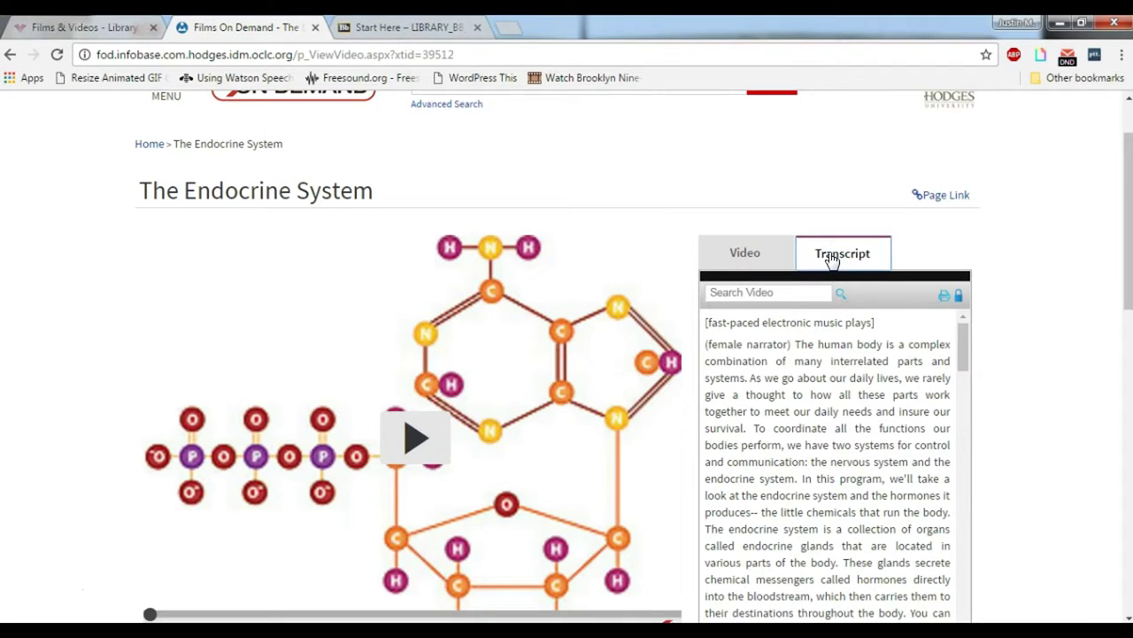
pyautogui.scroll(-2, 599, 388)
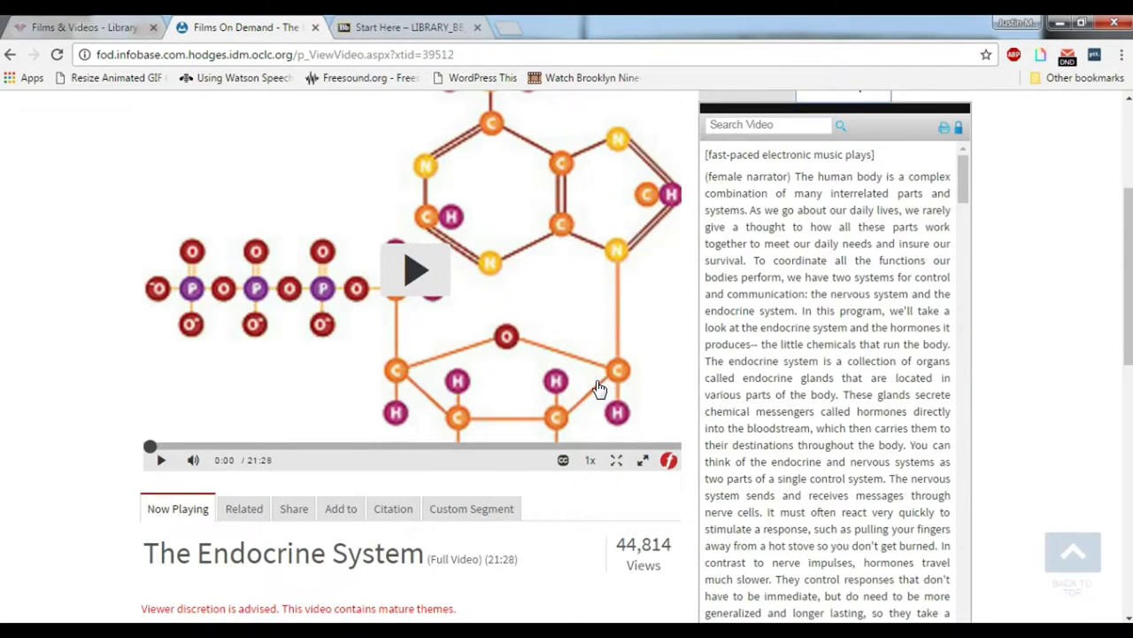
# Step: Show the video's Share direct Title URL and highlight its hodges.idm.oclc.org proxy portion
pyautogui.click(294, 508)
pyautogui.scroll(-2, 347, 449)
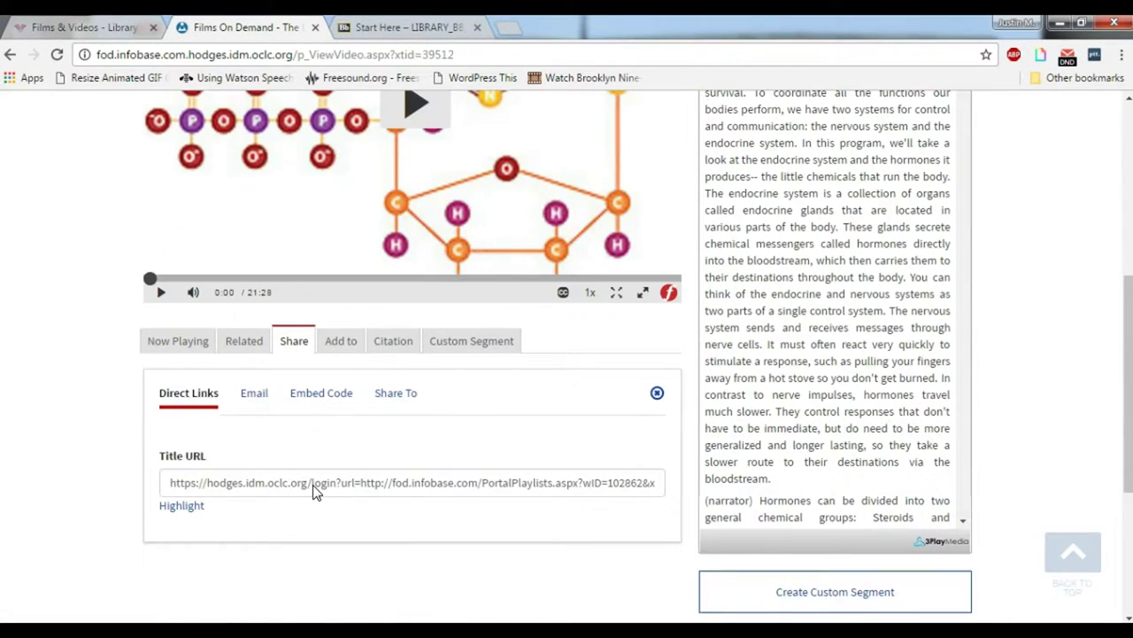
pyautogui.moveTo(207, 483); pyautogui.dragTo(286, 483)
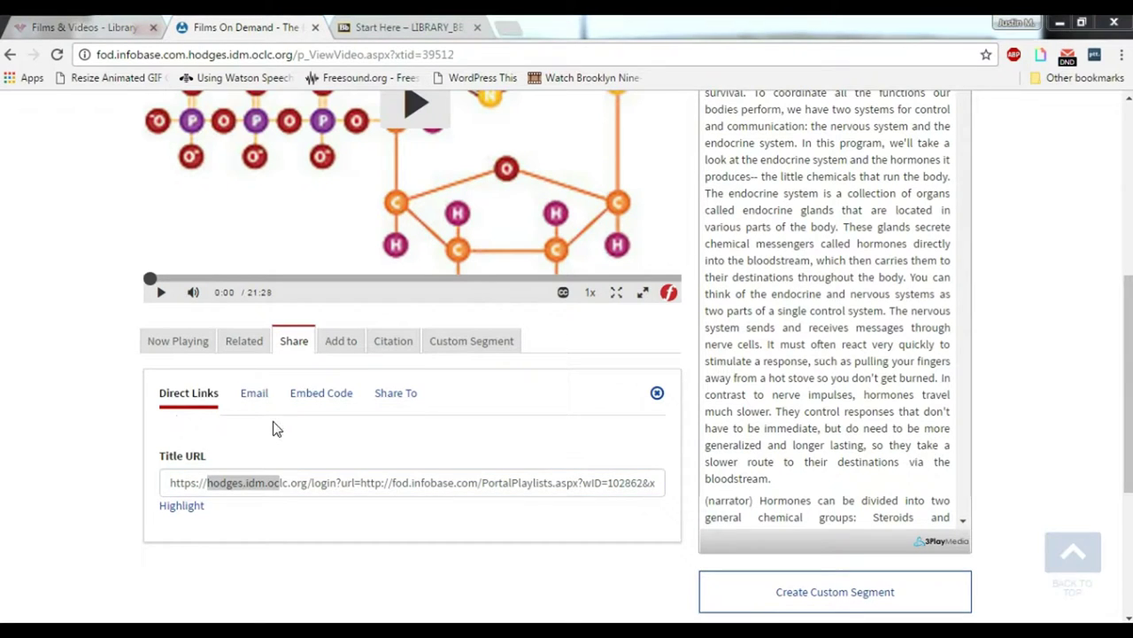
# Step: Display the Medium (660px Wide) iframe embed code and select all of it
pyautogui.click(318, 399)
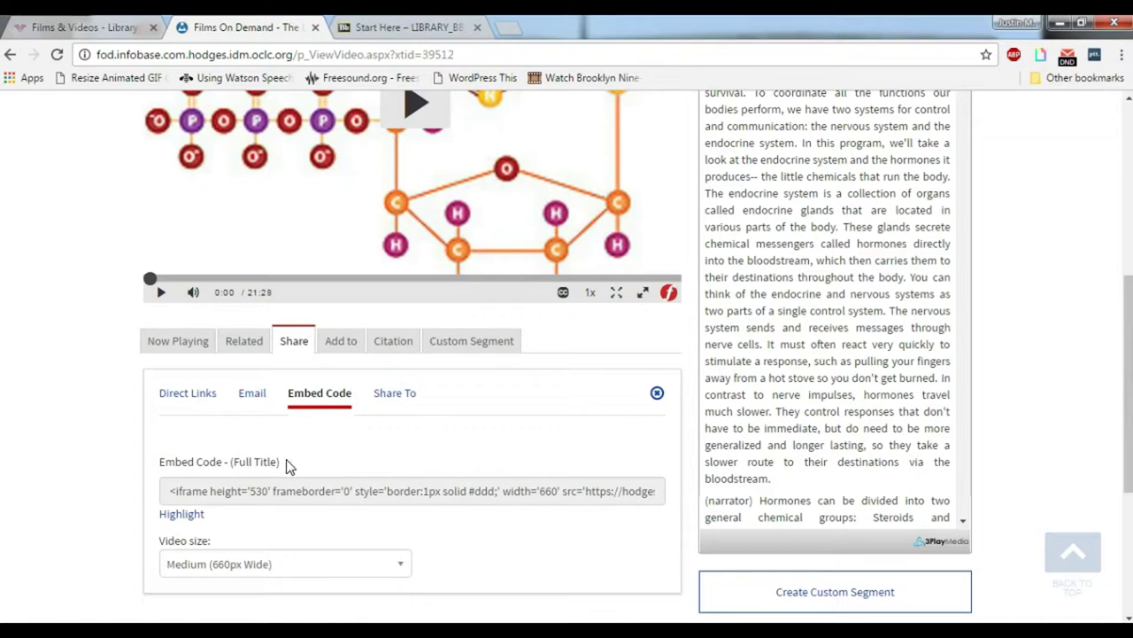
pyautogui.click(178, 491)
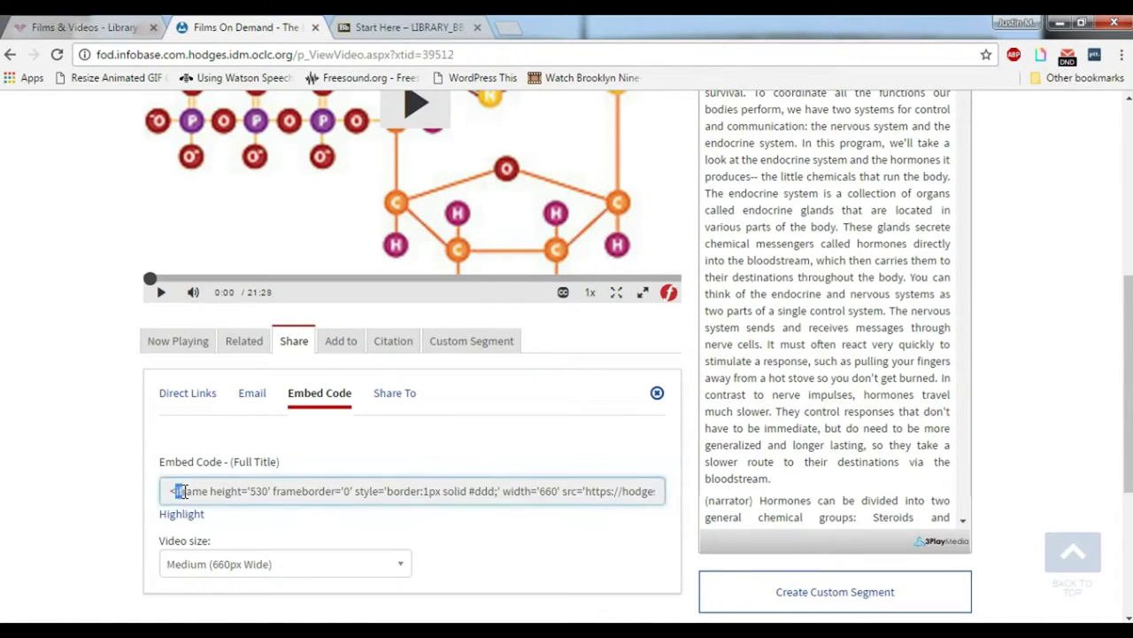
pyautogui.moveTo(180, 491); pyautogui.dragTo(211, 493)
pyautogui.click(211, 493)
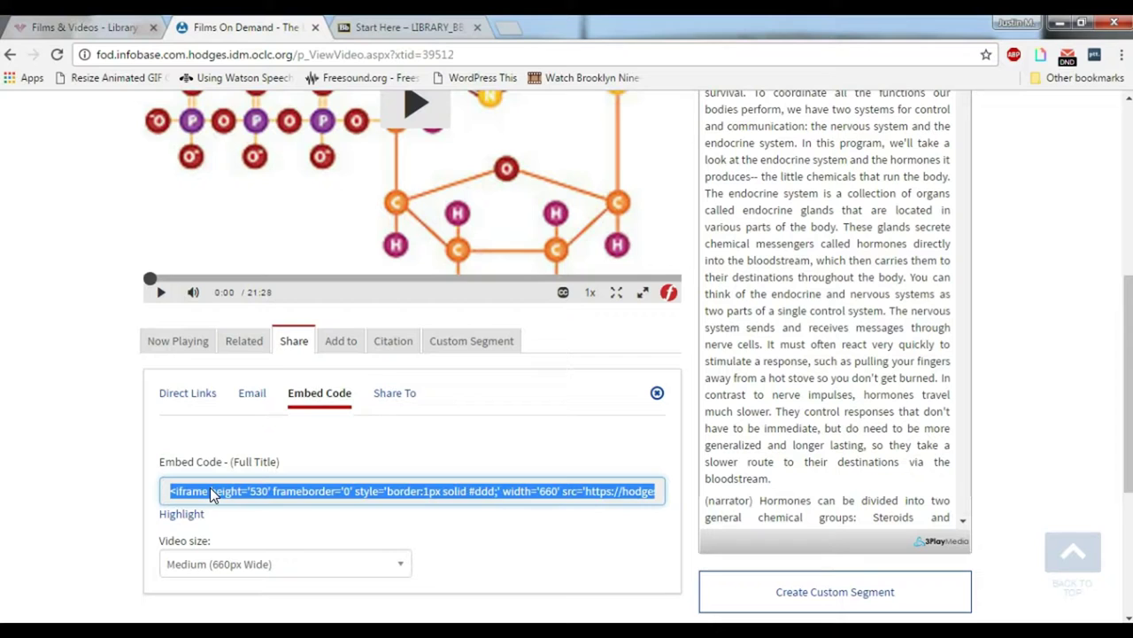
# Step: Open the Welcome item on Blackboard's Start Here page for editing
pyautogui.click(388, 29)
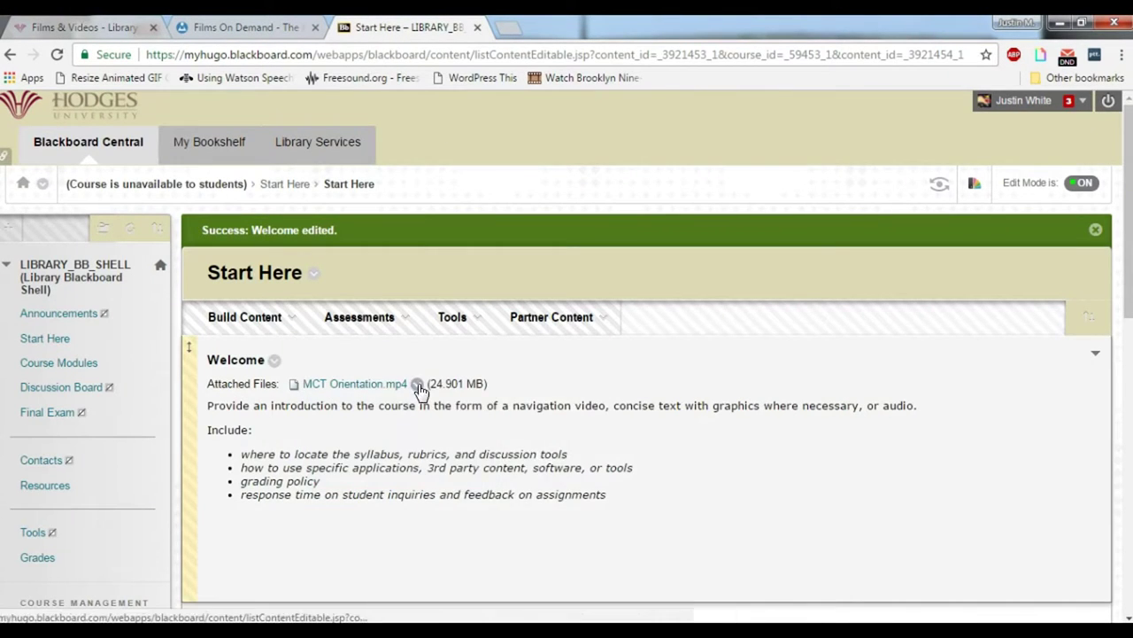
pyautogui.click(275, 363)
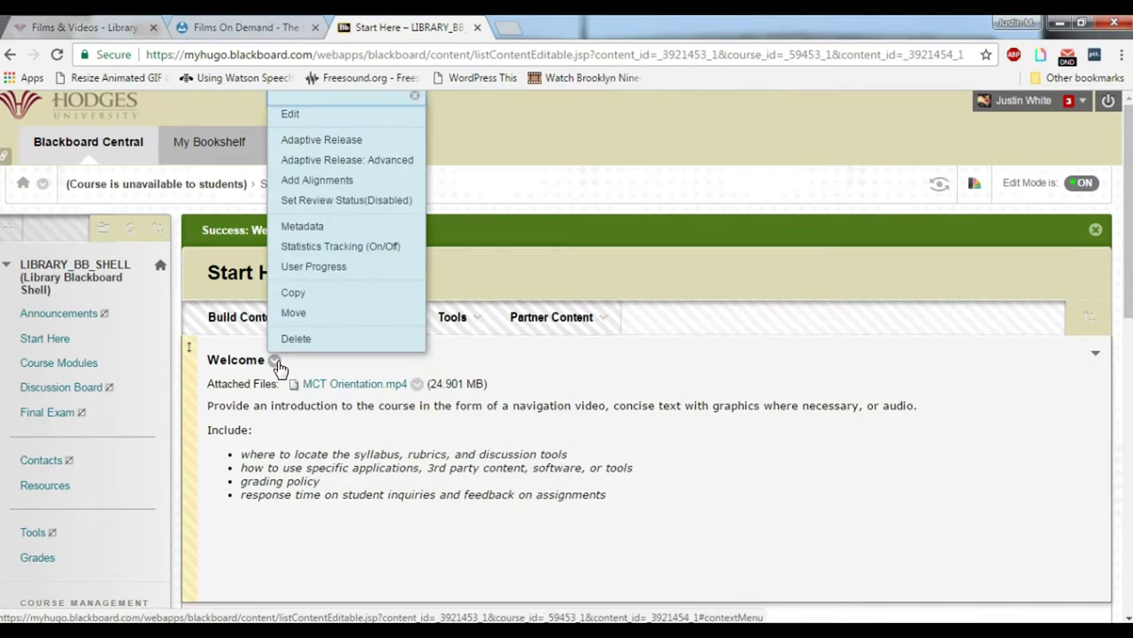
pyautogui.click(289, 113)
pyautogui.scroll(-1, 736, 444)
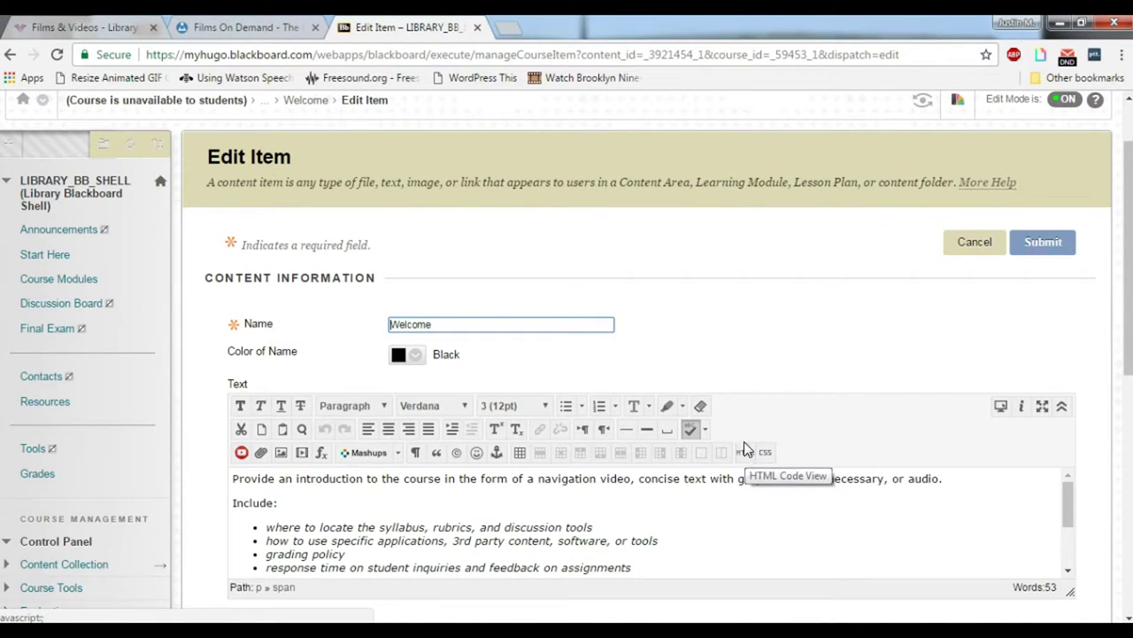
# Step: Paste the iframe code on a new line at the end of the Welcome HTML and submit
pyautogui.click(746, 451)
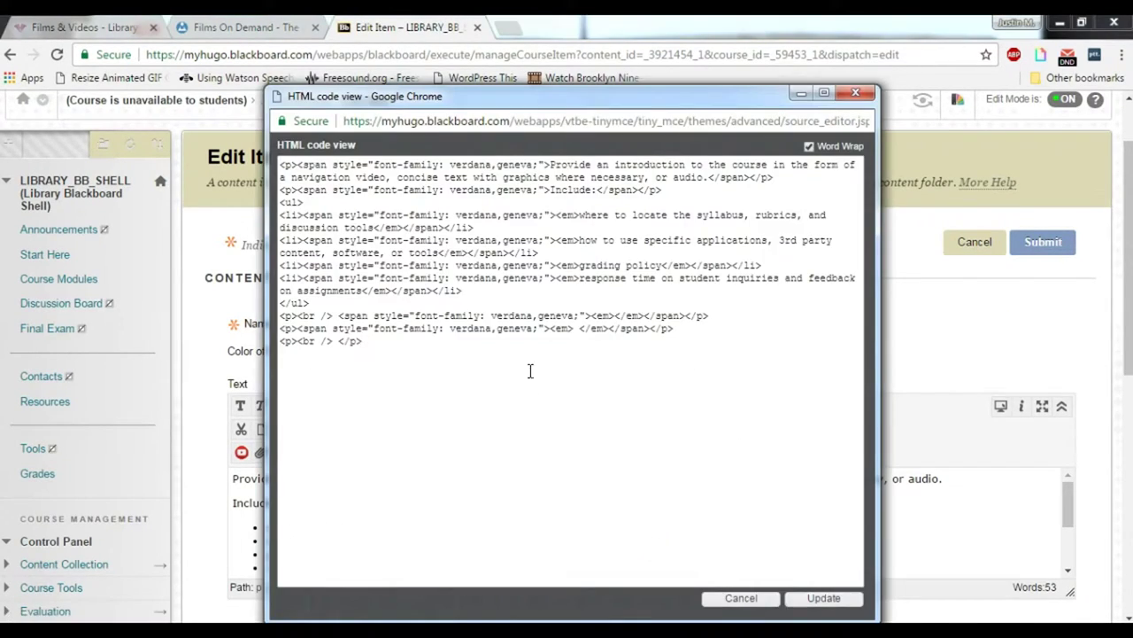
pyautogui.press('Return')
pyautogui.hotkey('ctrl', 'v')
pyautogui.click(824, 598)
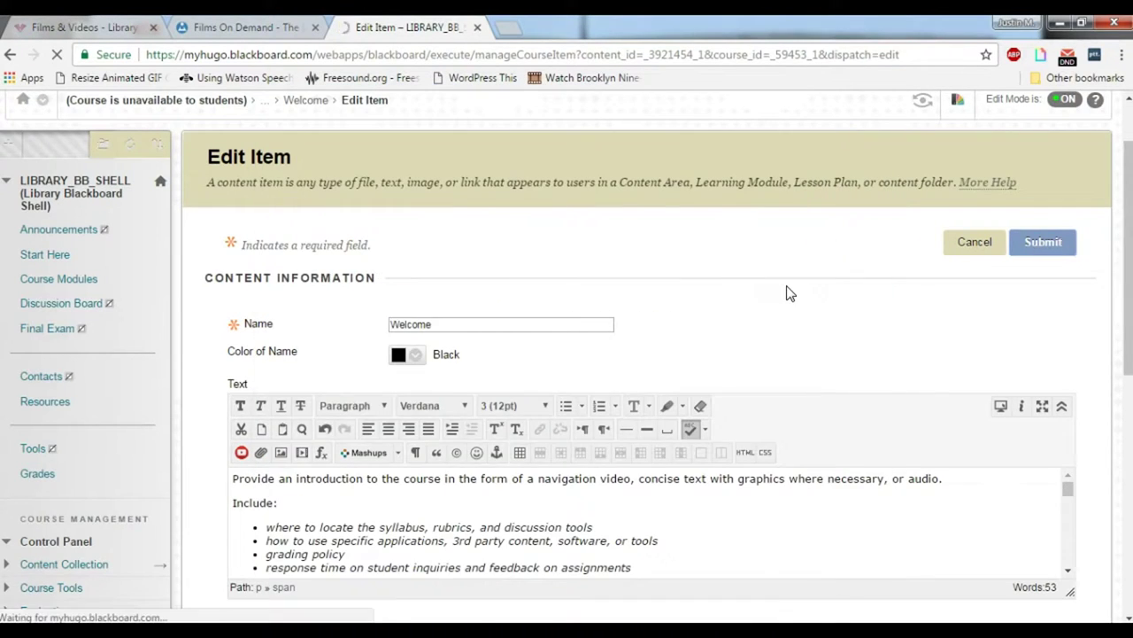
pyautogui.click(1043, 242)
pyautogui.scroll(-2, 749, 354)
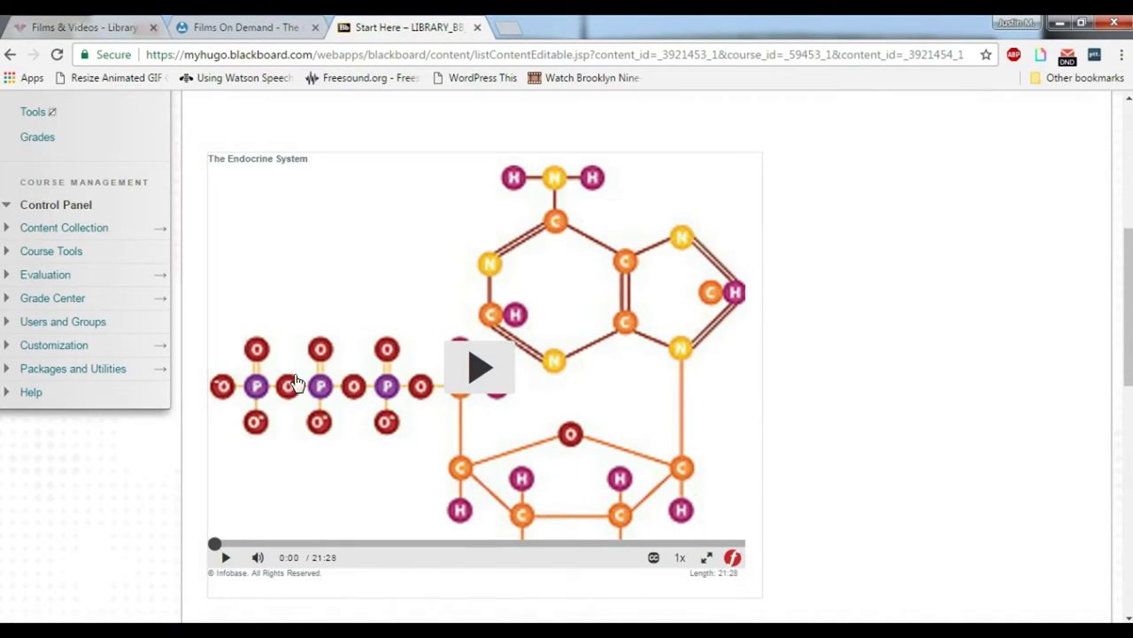
# Step: Show the video's Films on Demand direct title link, then return to editing the Welcome item
pyautogui.click(254, 30)
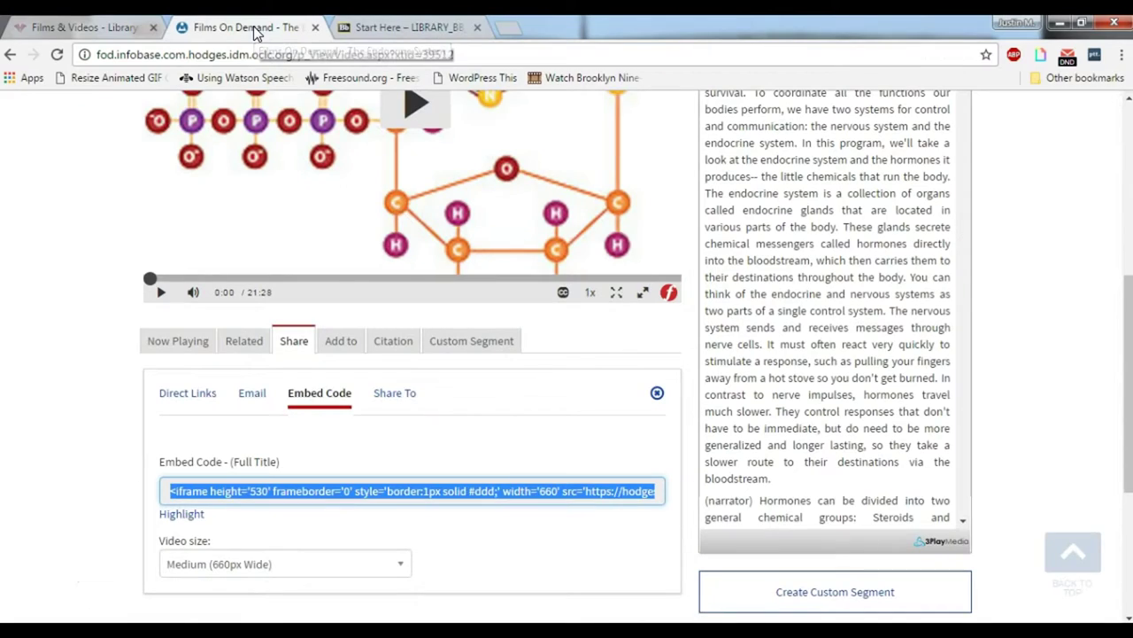
pyautogui.click(171, 398)
pyautogui.click(407, 28)
pyautogui.scroll(5, 328, 198)
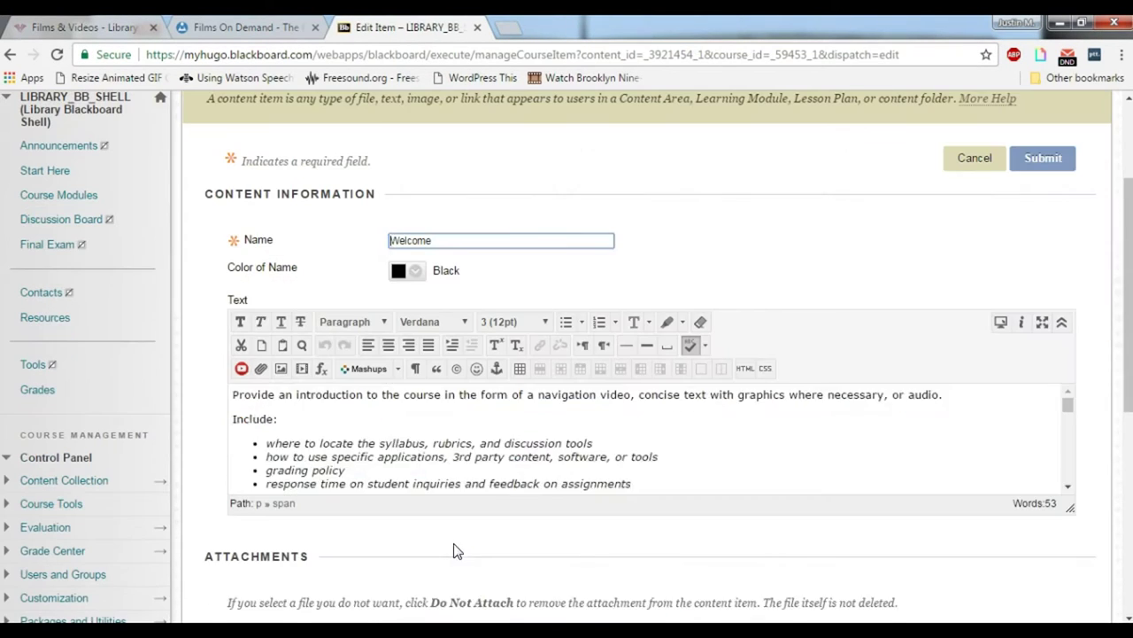
pyautogui.scroll(-2, 403, 437)
# Step: Add 'The Endocrine System' below the Welcome text, link it to the pasted URL, and submit
pyautogui.write('The Endocrine System')
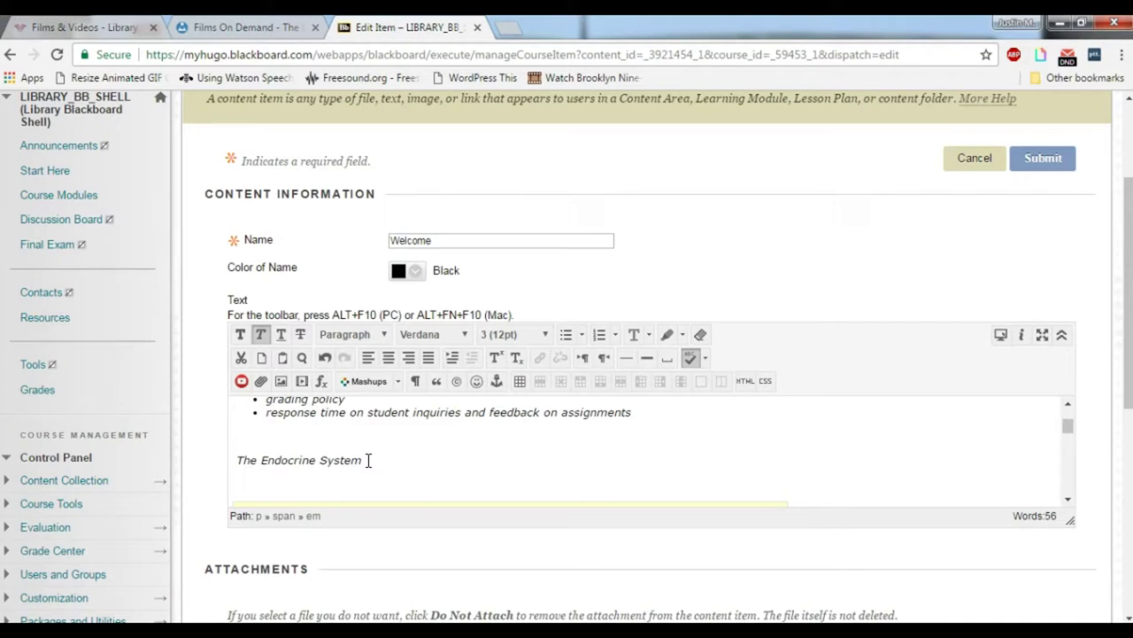
pyautogui.moveTo(367, 459); pyautogui.dragTo(236, 461)
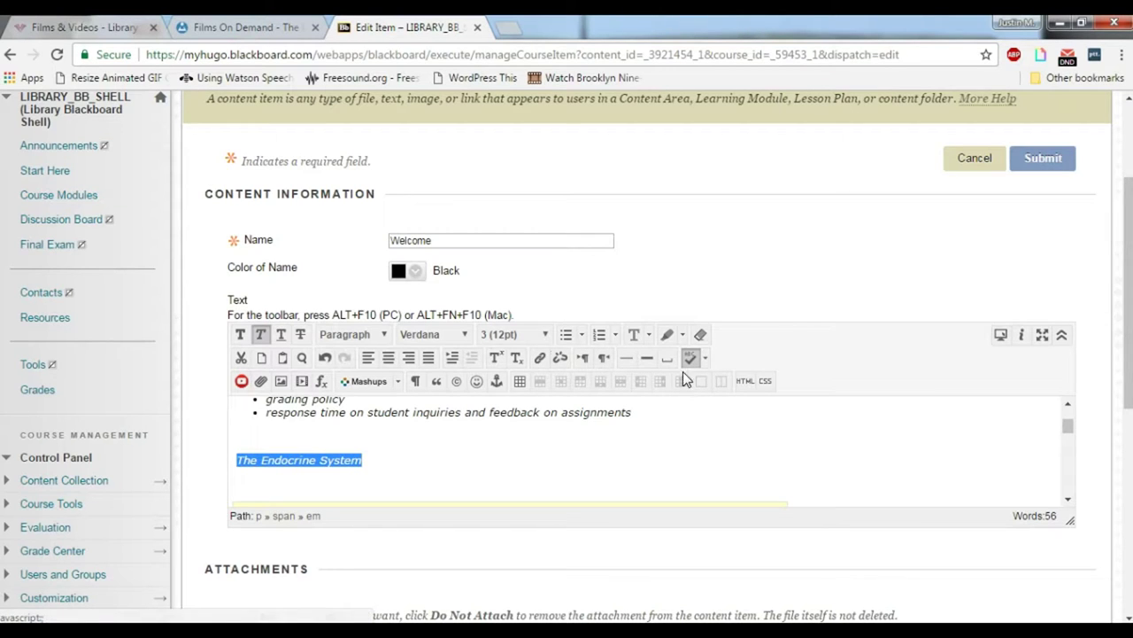
pyautogui.click(539, 358)
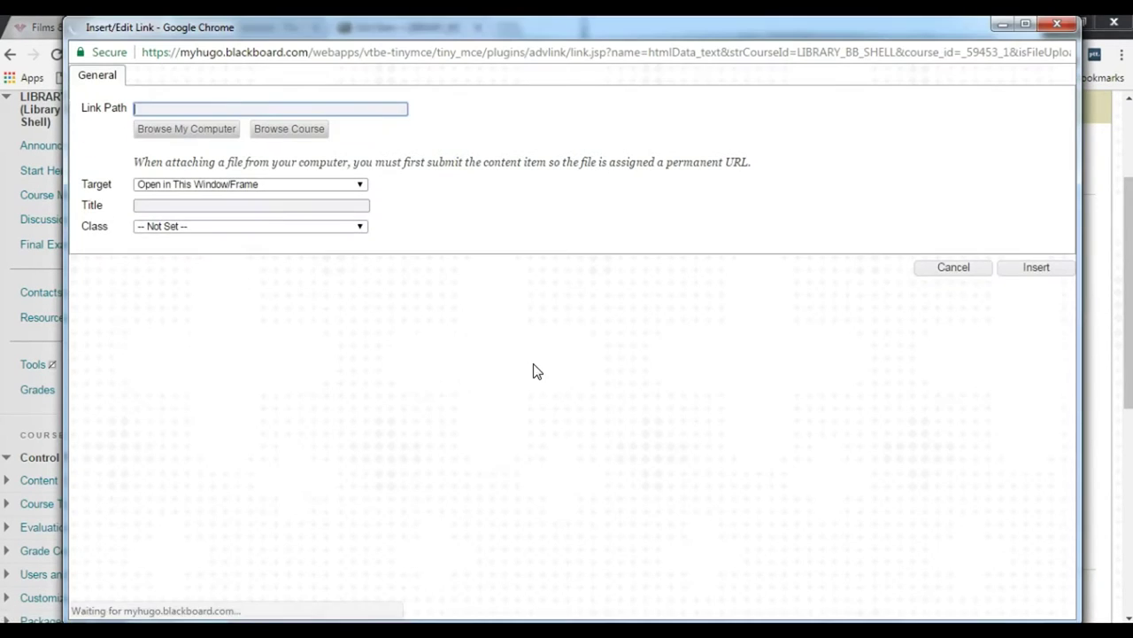
pyautogui.hotkey('ctrl', 'v')
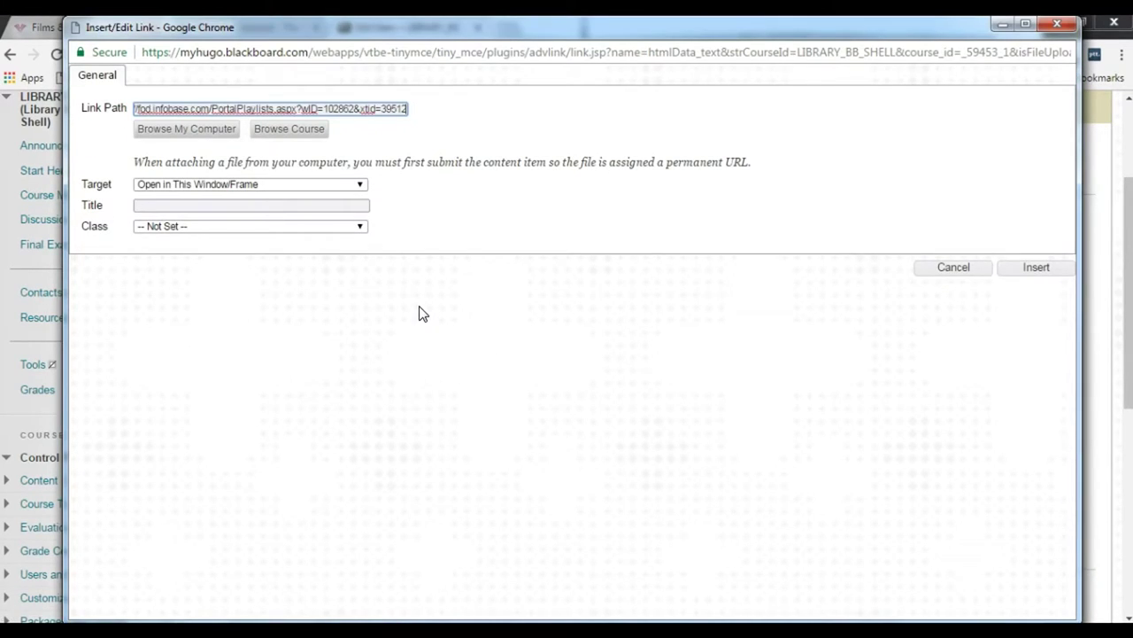
pyautogui.click(1033, 273)
pyautogui.click(1043, 157)
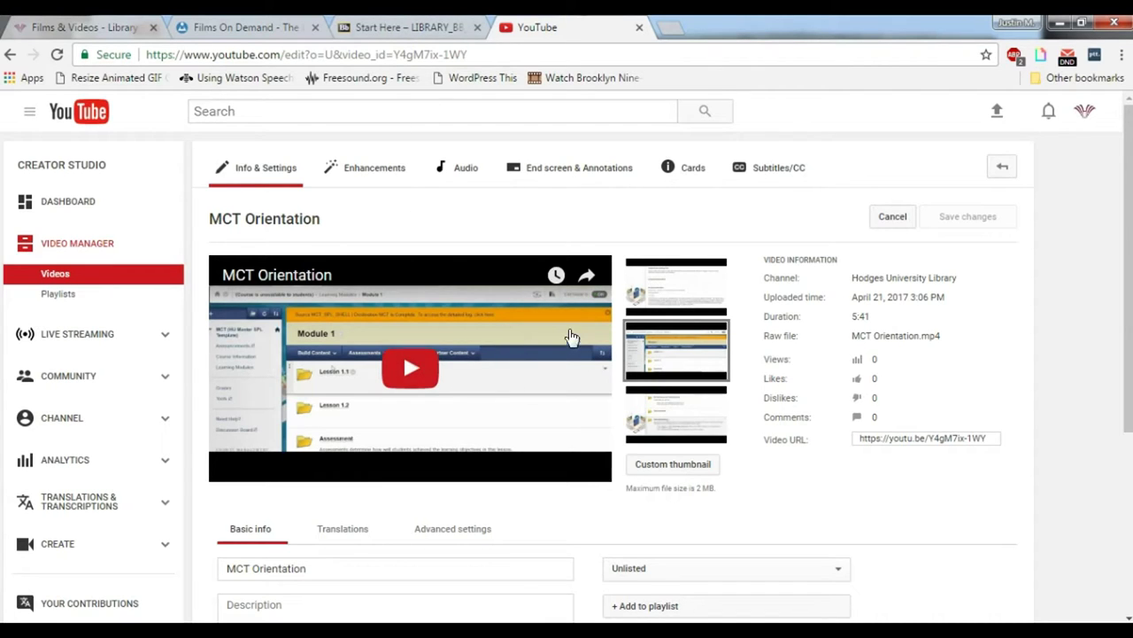
# Step: Begin adding a YouTube video content item on the course's Start Here page
pyautogui.click(404, 27)
pyautogui.click(248, 316)
pyautogui.click(389, 446)
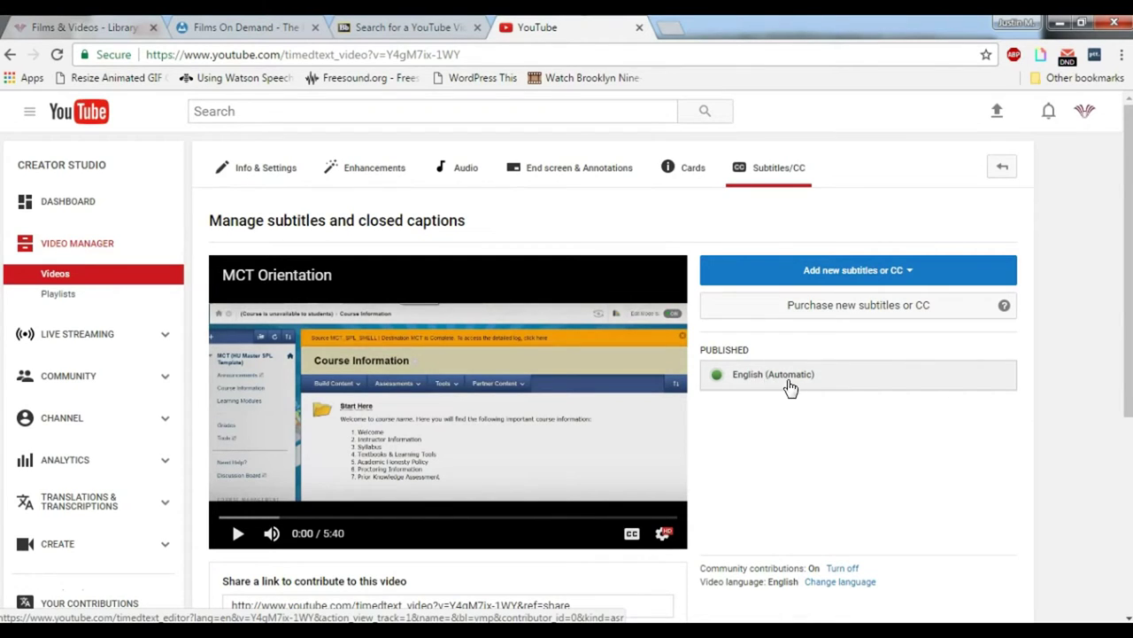
# Step: View the English (Automatic) captions, then open the library's Faculty Support page in a new tab
pyautogui.click(749, 381)
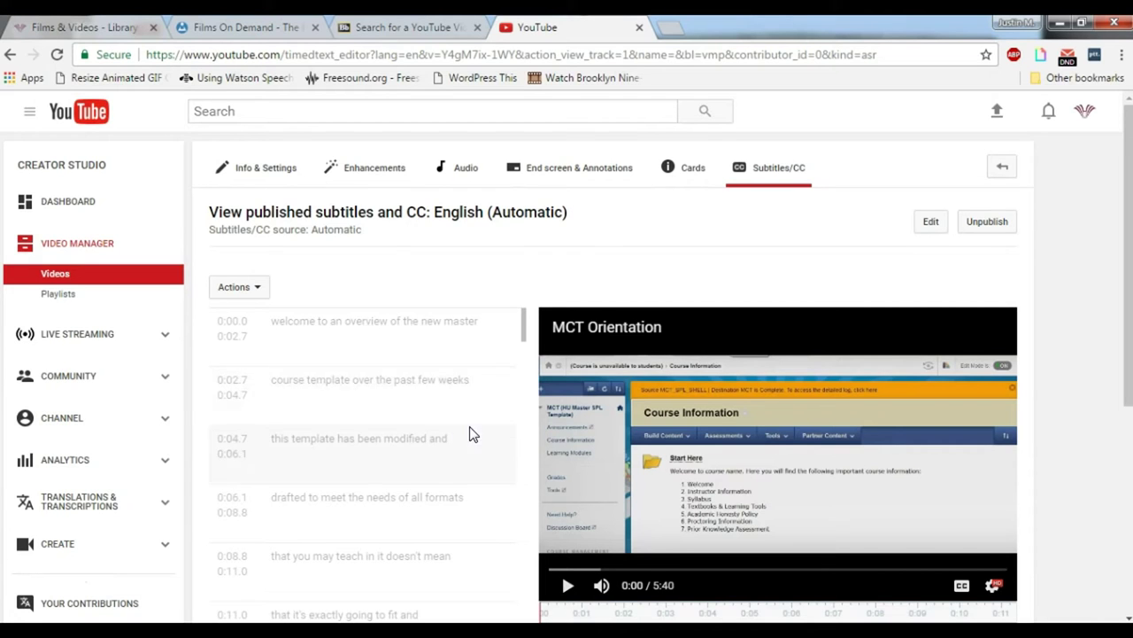
pyautogui.click(666, 29)
pyautogui.click(754, 203)
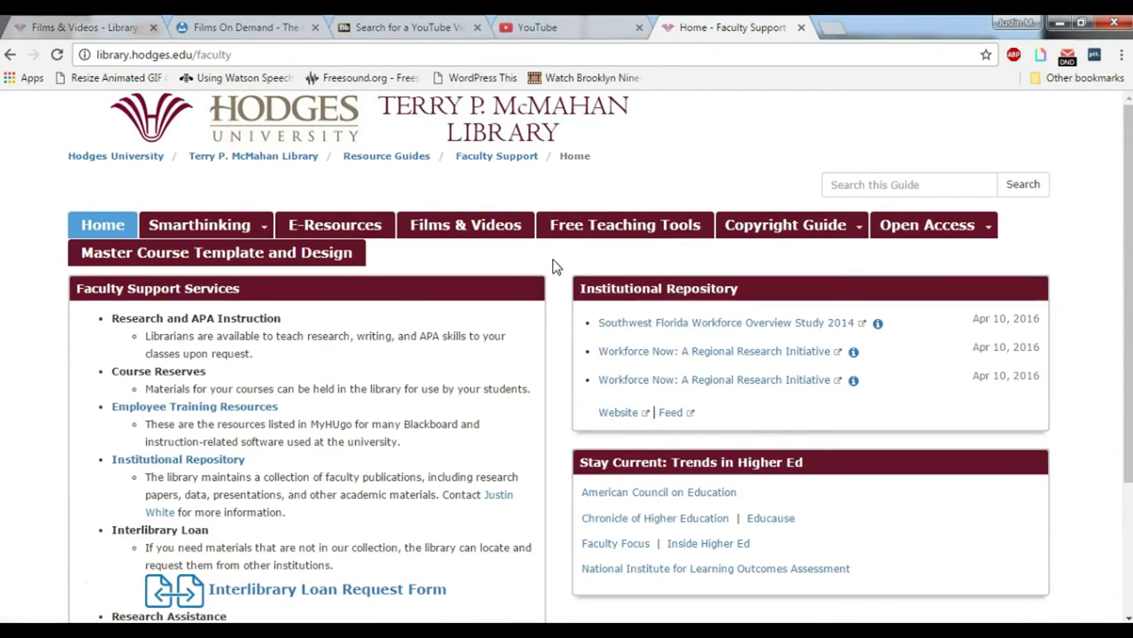
# Step: Open the library's Master Course Template and Design guide and scroll through it
pyautogui.click(301, 254)
pyautogui.scroll(-10, 166, 483)
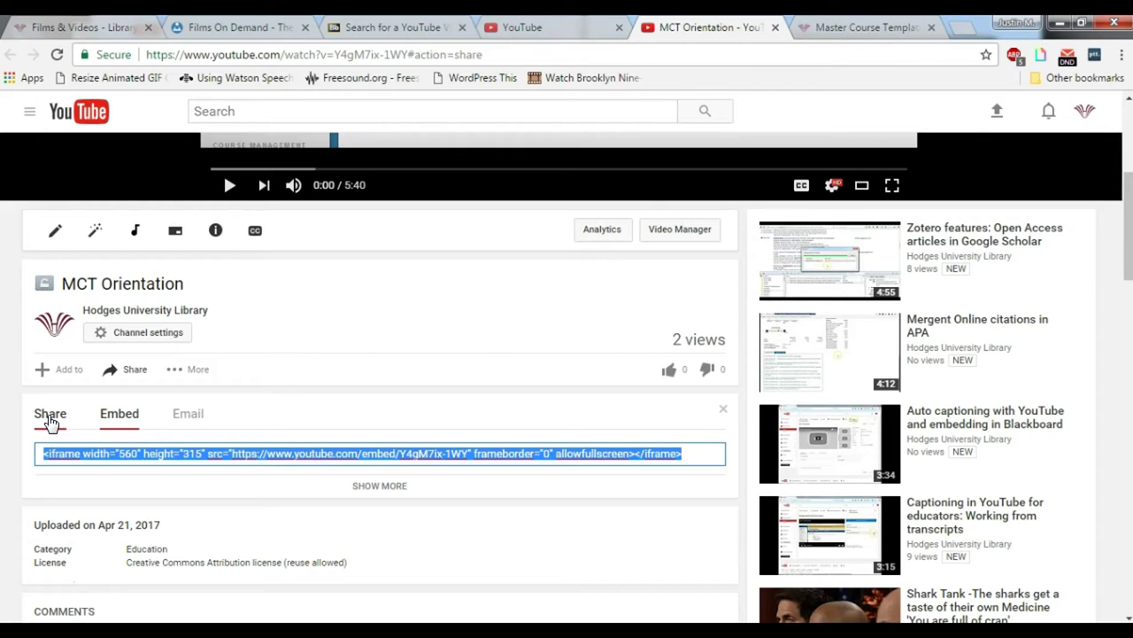
pyautogui.click(51, 416)
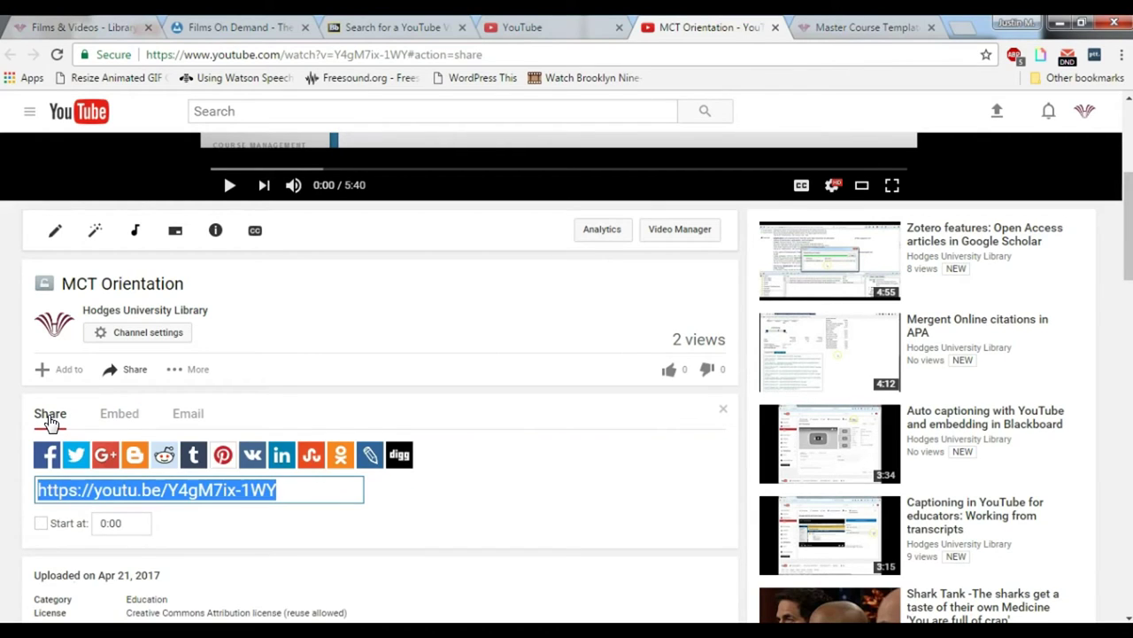